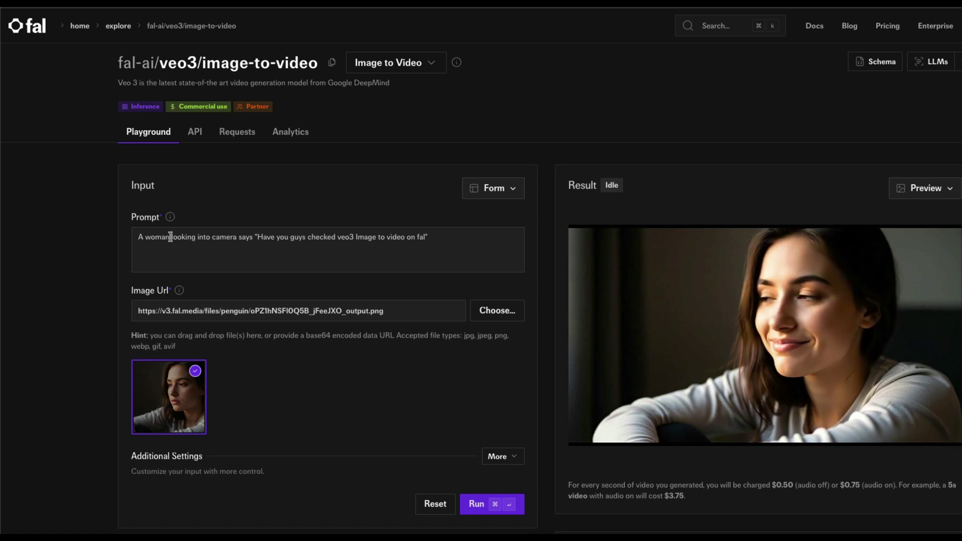
Highlight the woman's spoken line, unmute her talking-head clip and rewind it to replay
left_click_drag(257, 237, 439, 241)
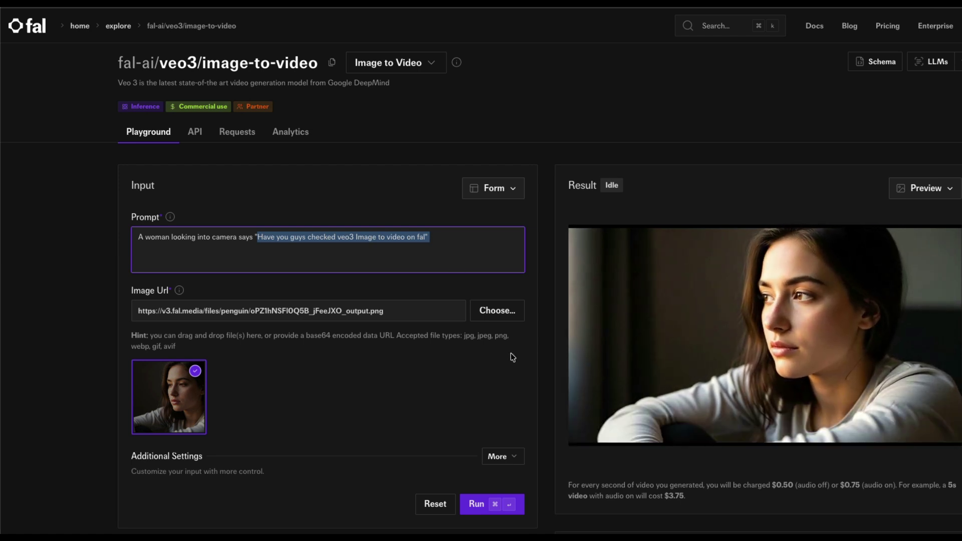
left_click(893, 419)
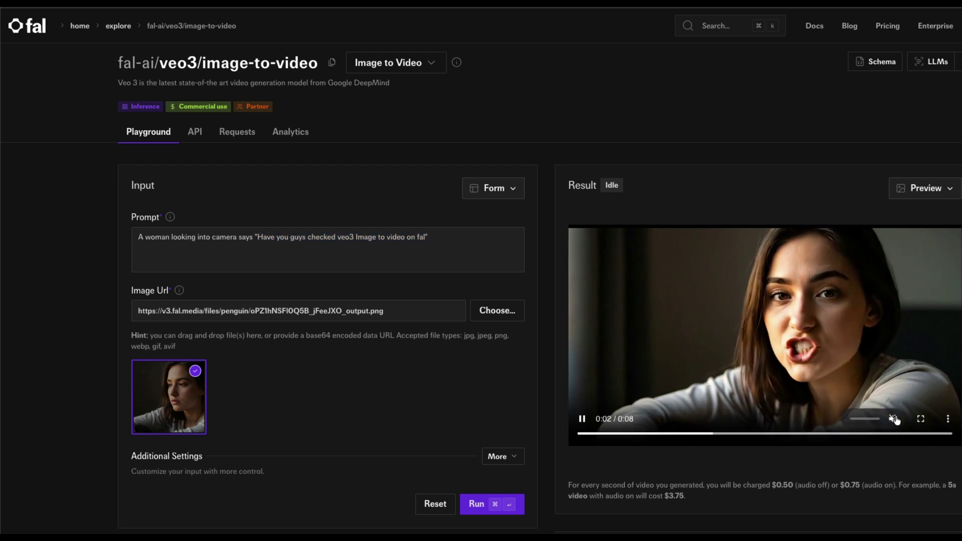
left_click_drag(648, 433, 594, 433)
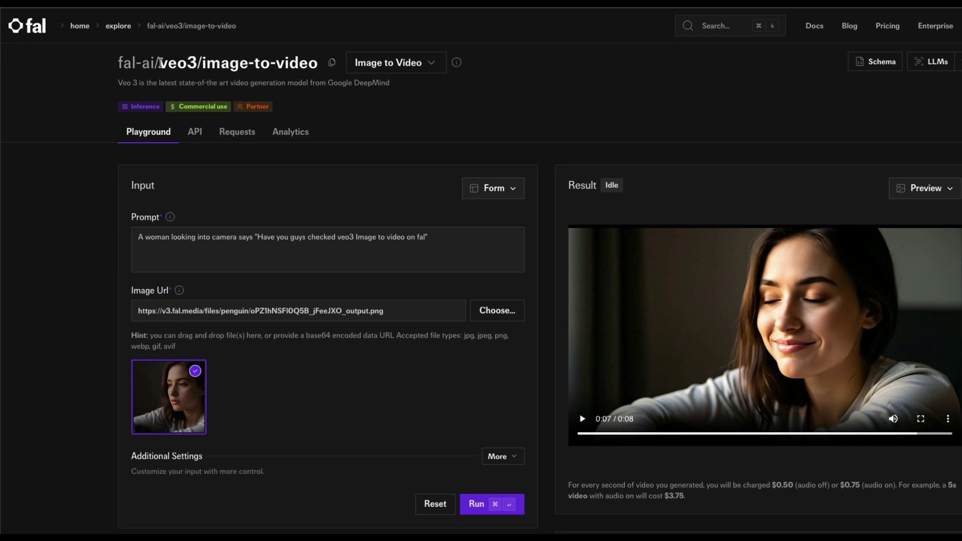
Highlight the veo3/fast/image-to-video model path and the $3.75 example price
left_click_drag(159, 65, 313, 68)
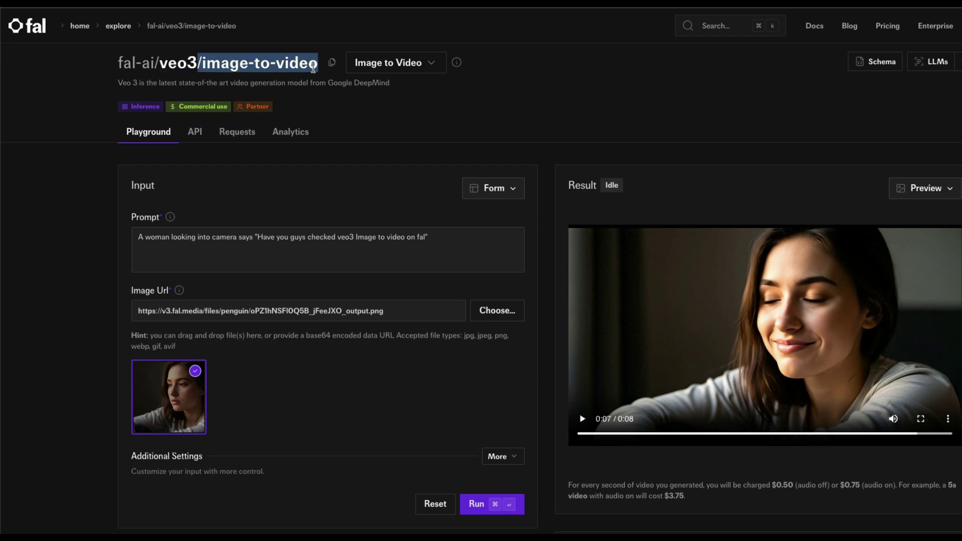
double_click(179, 66)
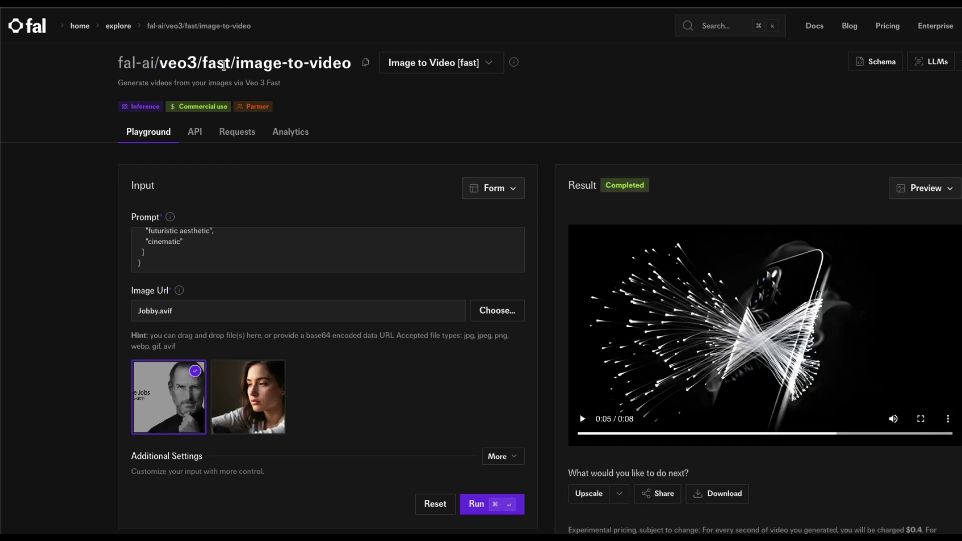
left_click_drag(231, 66, 160, 65)
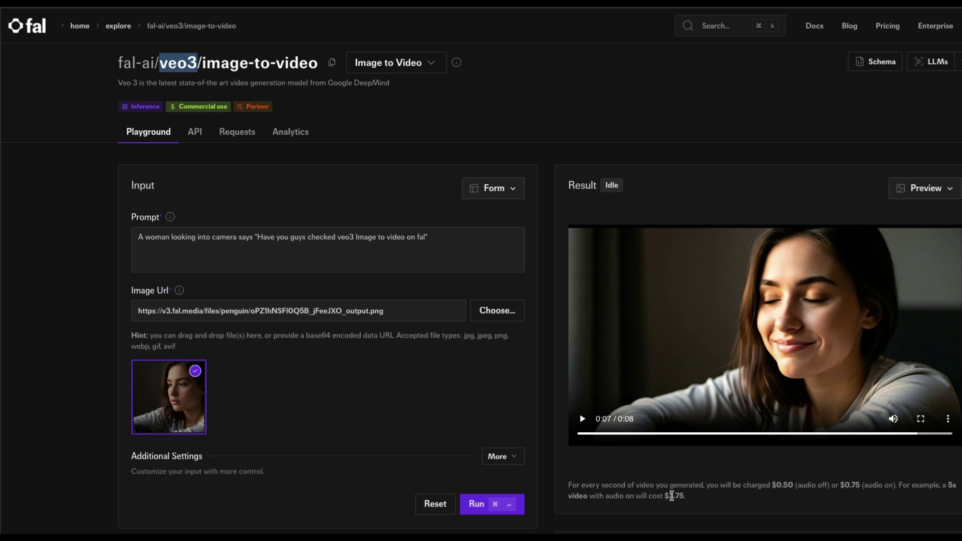
left_click_drag(669, 497, 693, 499)
left_click(693, 499)
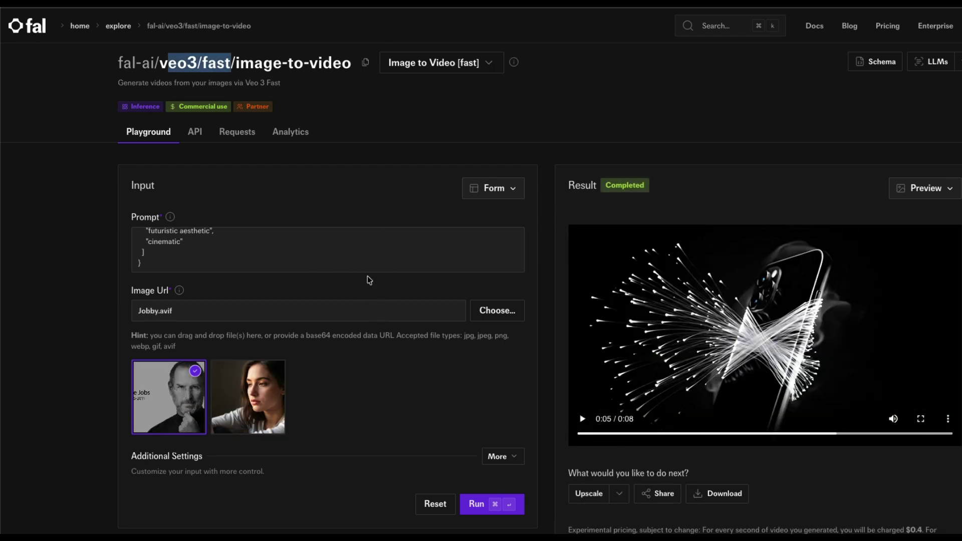
scroll(292, 267, "up", 10)
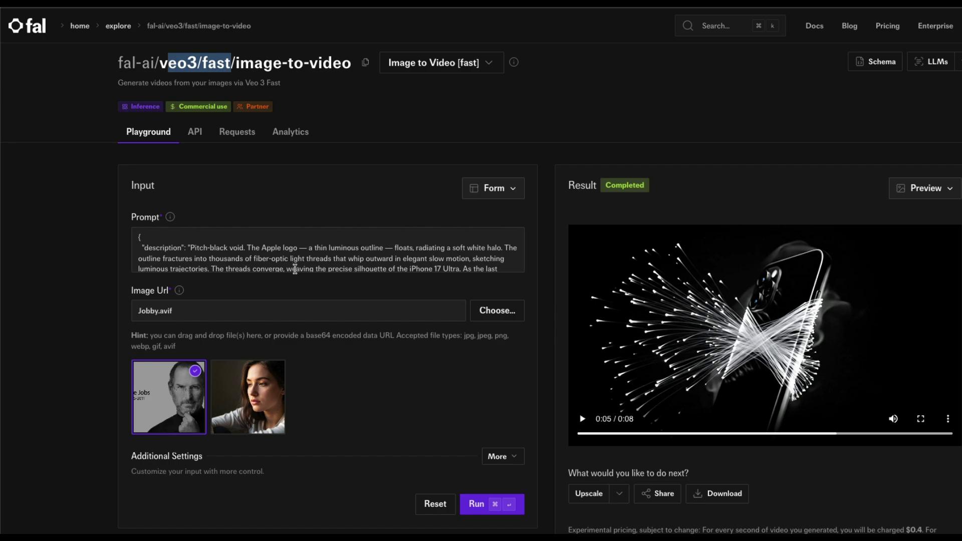
scroll(292, 267, "down", 10)
scroll(389, 330, "up", 5)
scroll(389, 328, "up", 3)
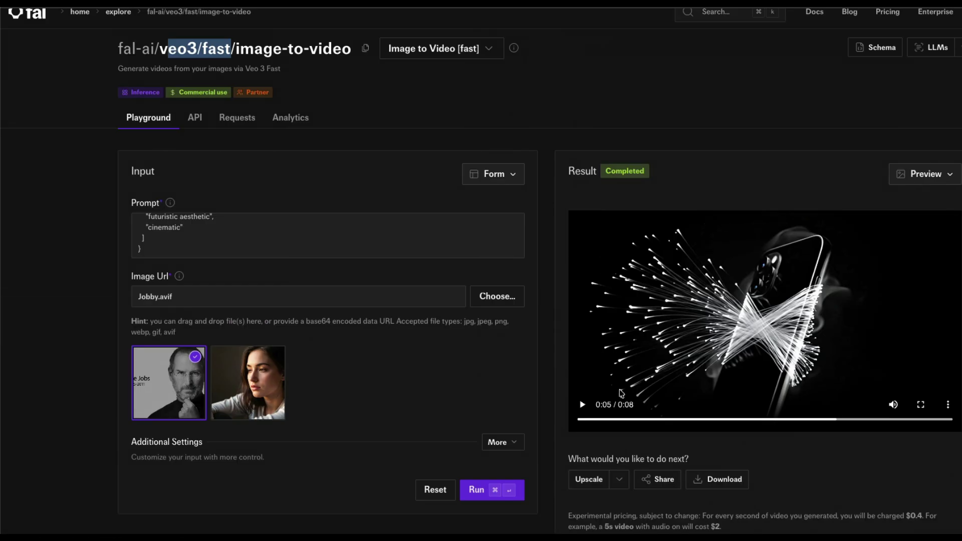
Rewind the Apple ad clip to 0:00 and play it
left_click_drag(839, 420, 530, 418)
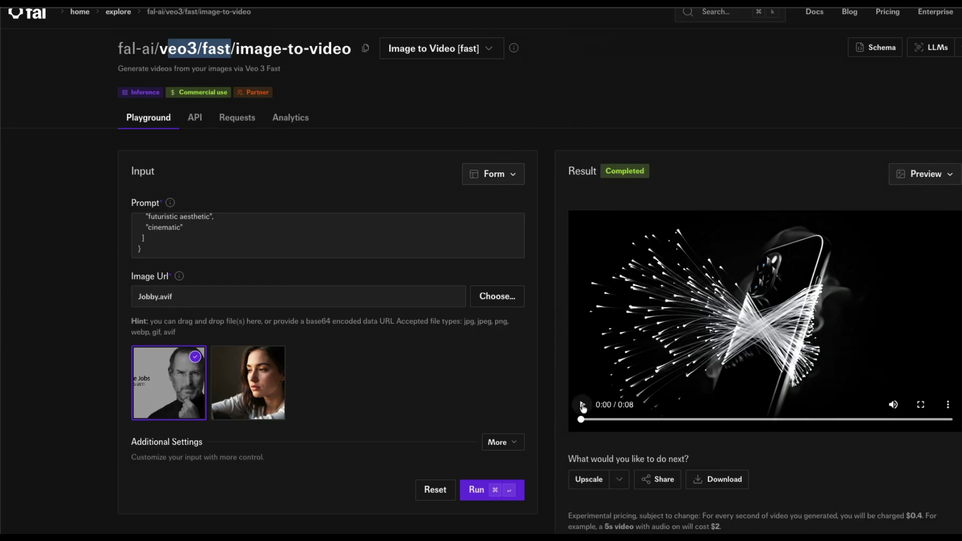
left_click(581, 404)
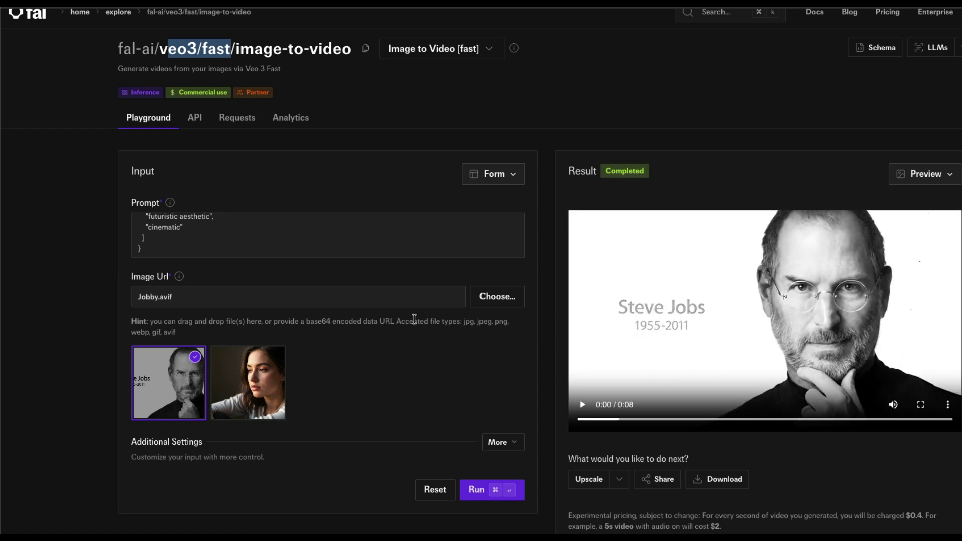
scroll(214, 248, "up", 5)
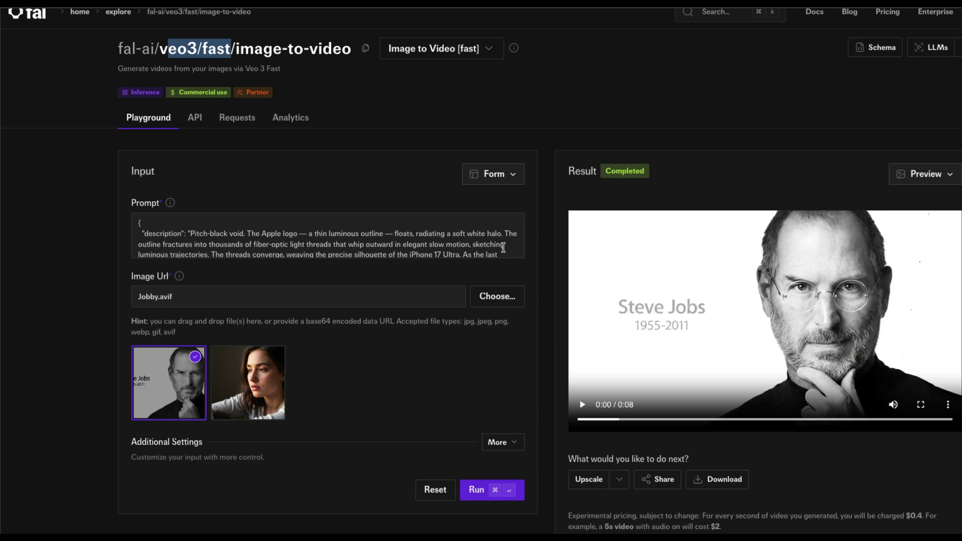
scroll(502, 247, "down", 1)
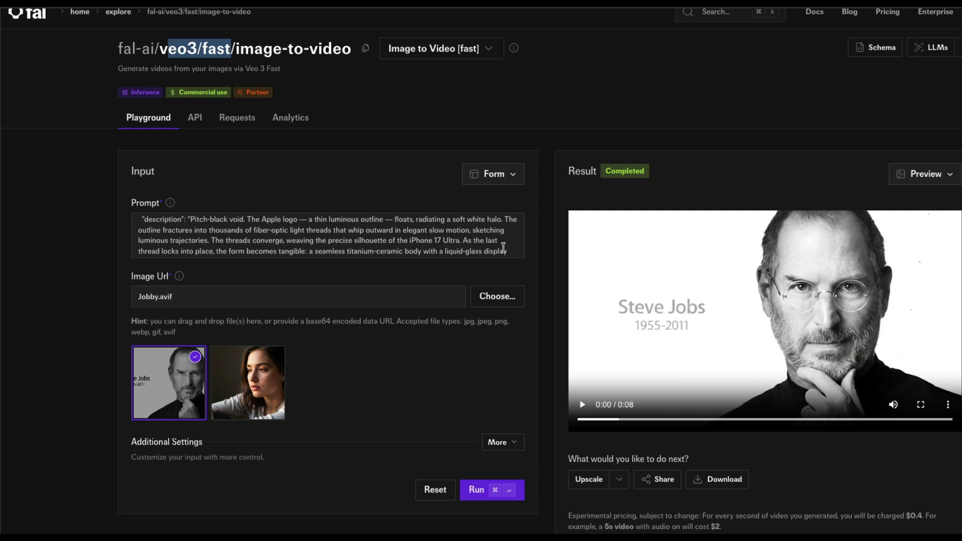
scroll(395, 245, "down", 5)
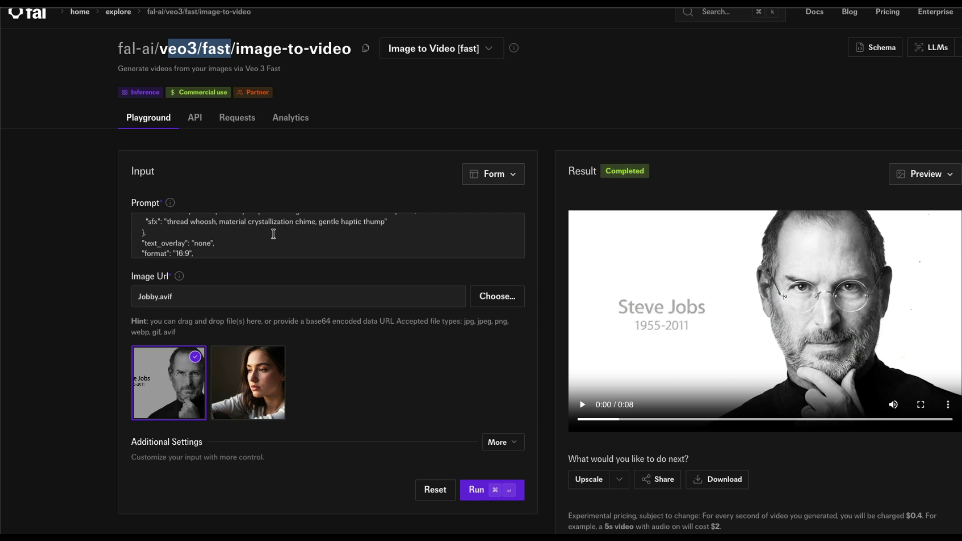
scroll(246, 239, "down", 1)
triple_click(175, 223)
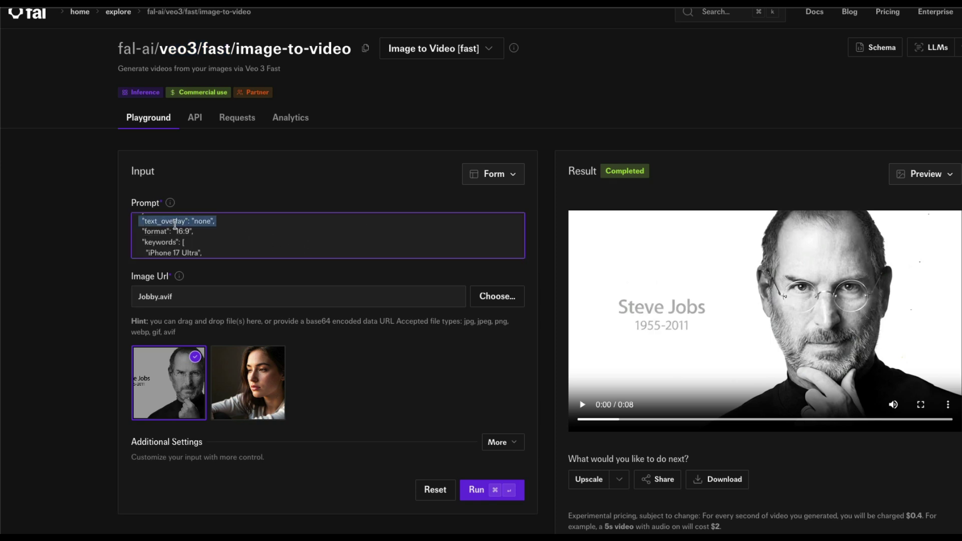
double_click(175, 223)
scroll(194, 233, "down", 1)
scroll(196, 235, "down", 1)
scroll(197, 236, "down", 1)
scroll(196, 235, "up", 10)
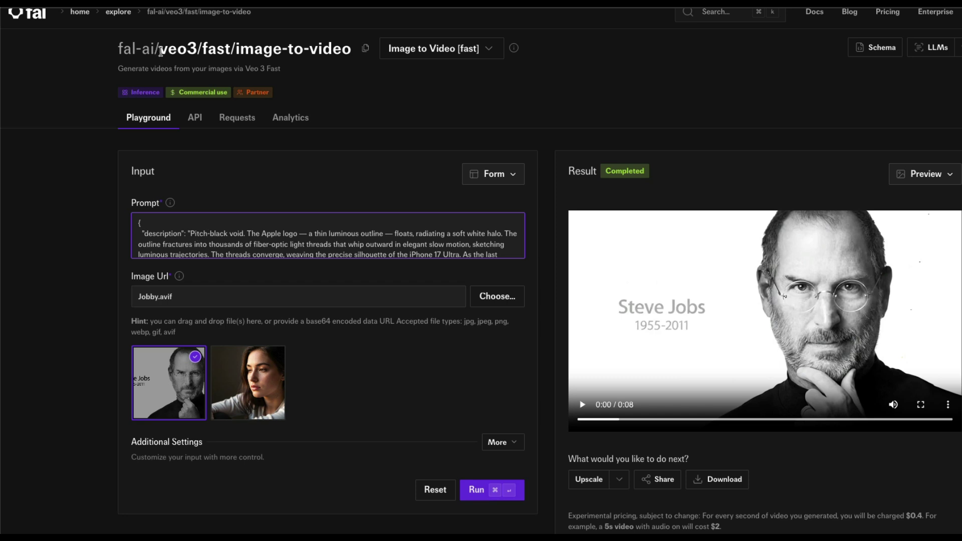
Highlight veo3/fast, then compare the fast model's $2 price with the standard model's $3.75
left_click_drag(158, 48, 236, 48)
scroll(719, 314, "down", 1)
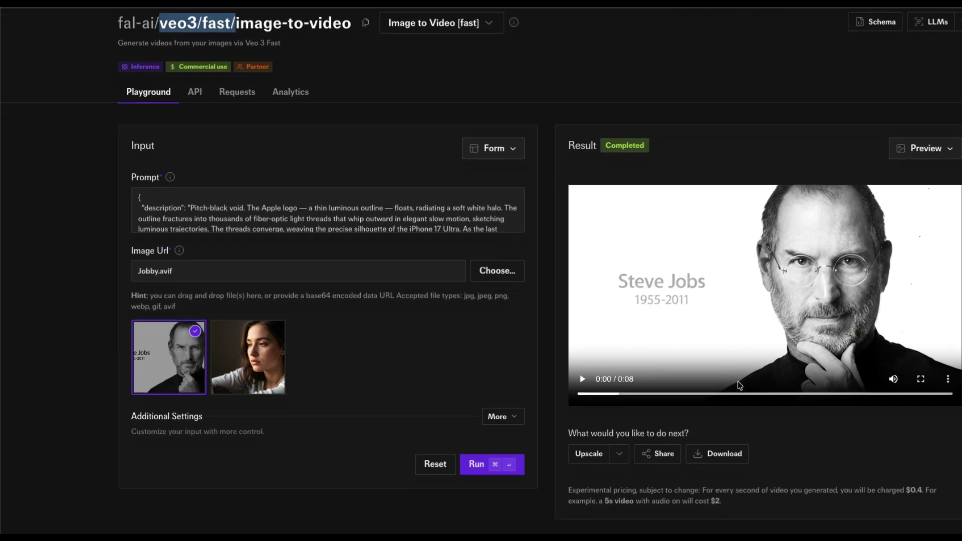
left_click_drag(601, 502, 723, 503)
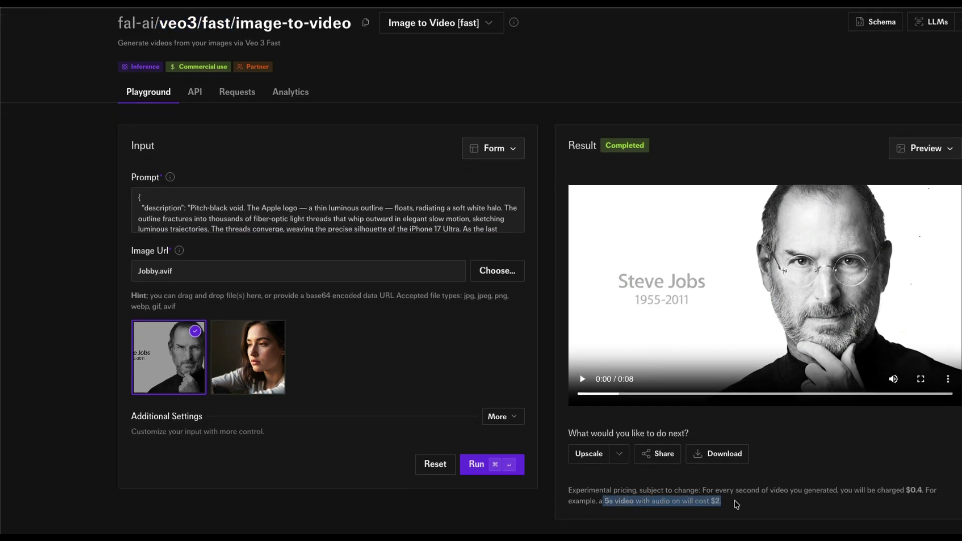
left_click(723, 506)
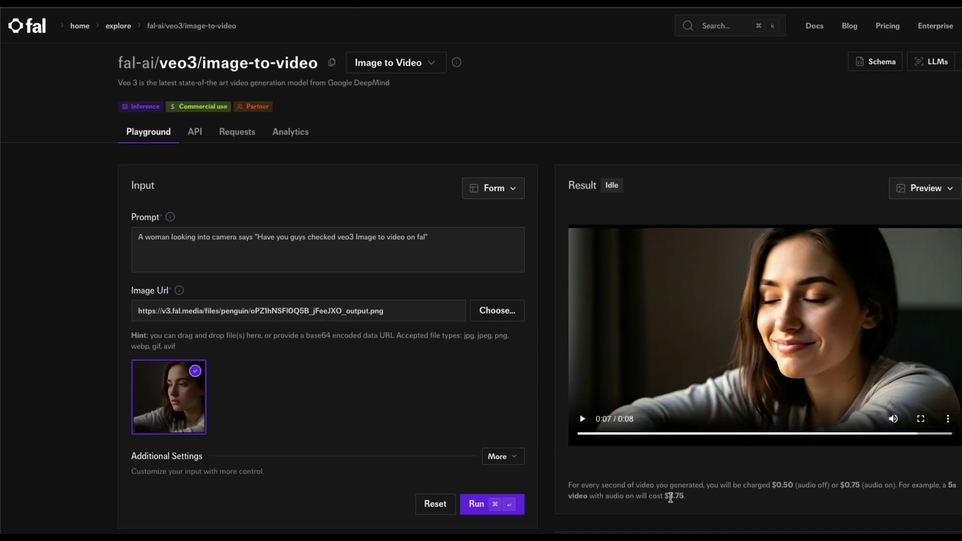
left_click_drag(669, 495, 707, 501)
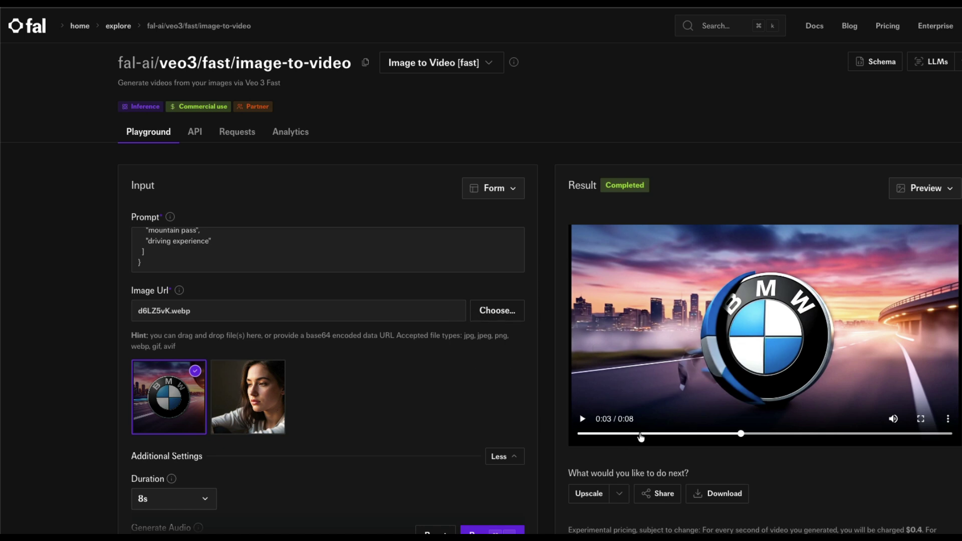
Rewind the BMW commercial and close the d6LZ5vK.webp and social.png previews
left_click_drag(638, 438, 515, 432)
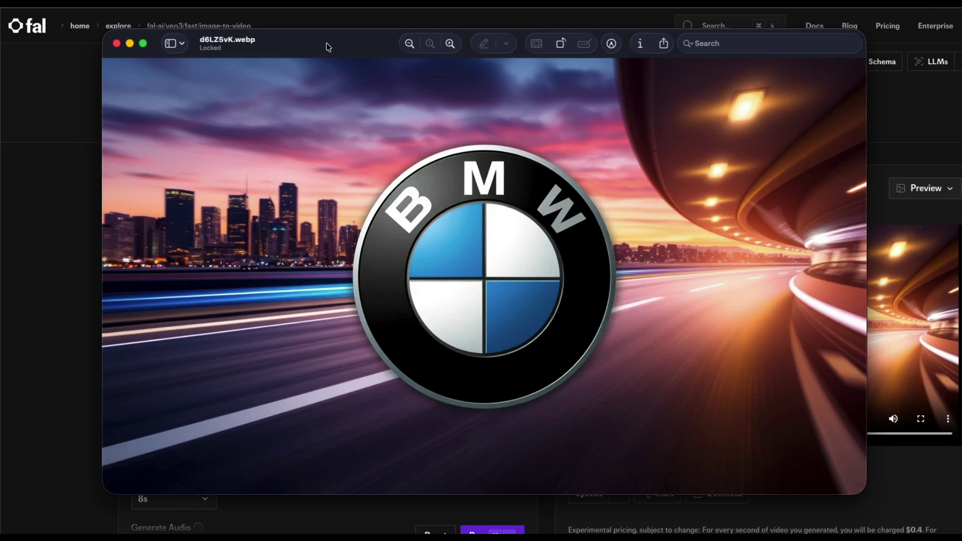
left_click(118, 44)
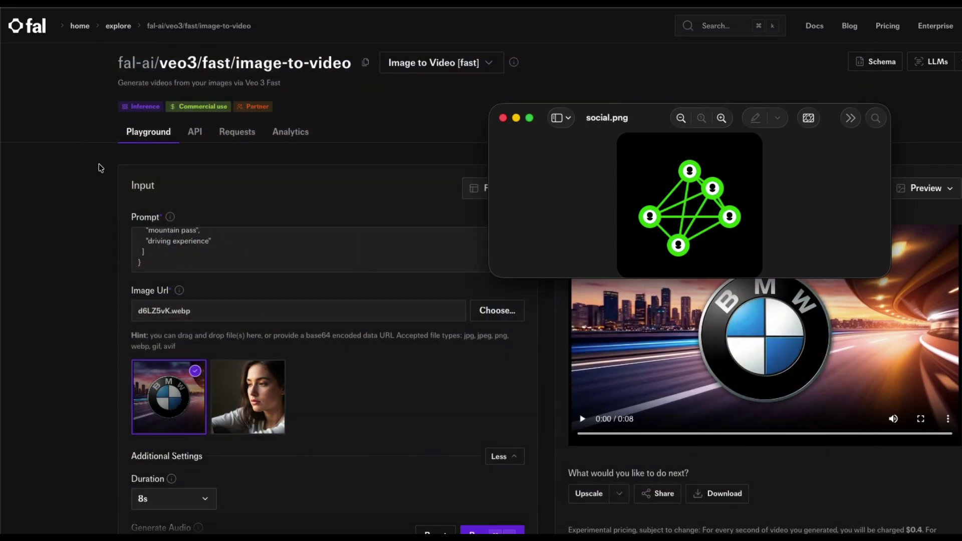
left_click(398, 248)
scroll(339, 253, "up", 5)
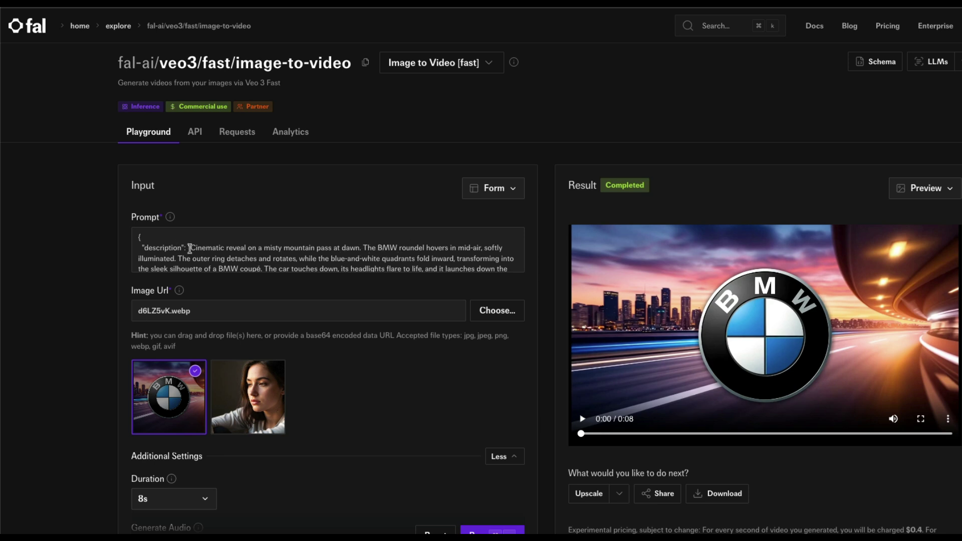
Highlight the prompt's opening scene, then rewind and play the BMW logo commercial
left_click_drag(190, 248, 365, 250)
left_click(370, 250)
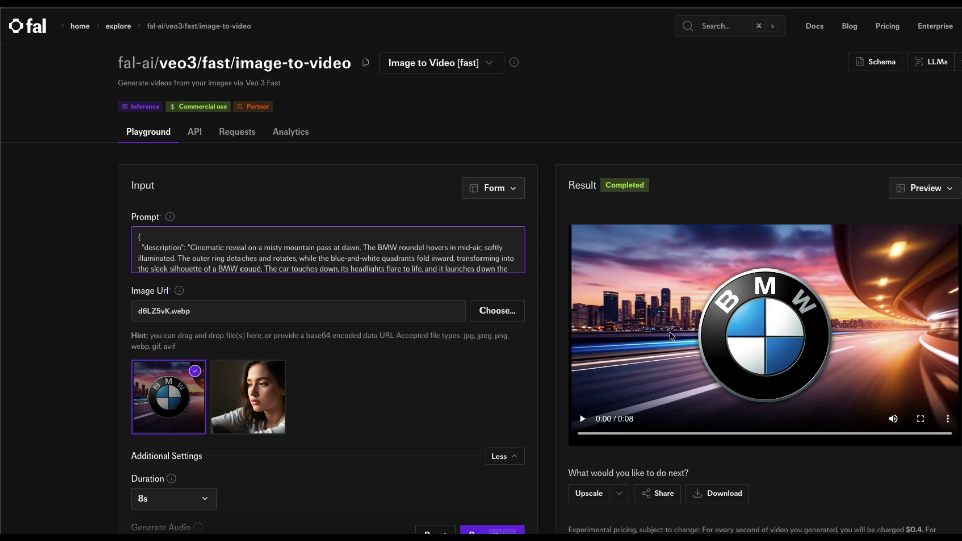
scroll(295, 258, "down", 5)
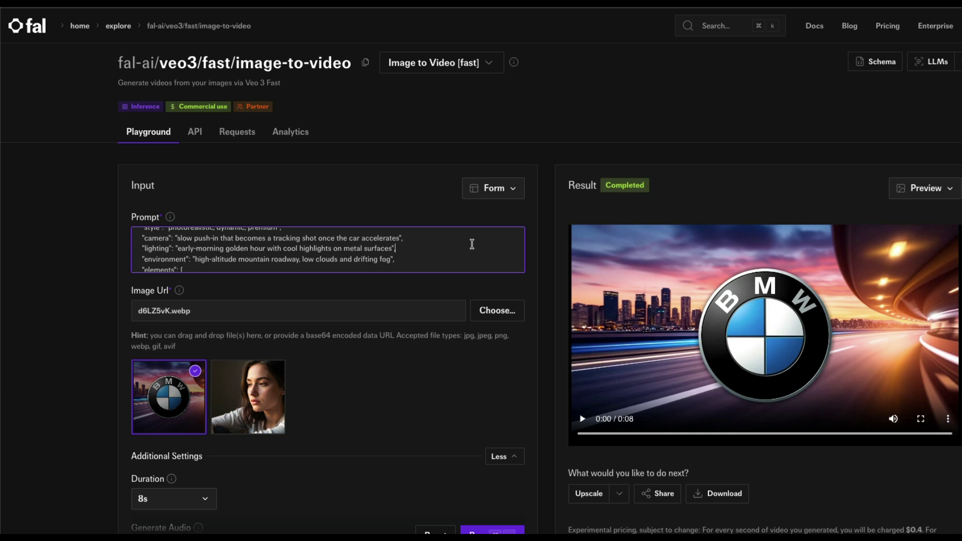
left_click_drag(250, 245, 446, 243)
left_click(447, 242)
left_click_drag(393, 259, 205, 249)
scroll(205, 251, "down", 2)
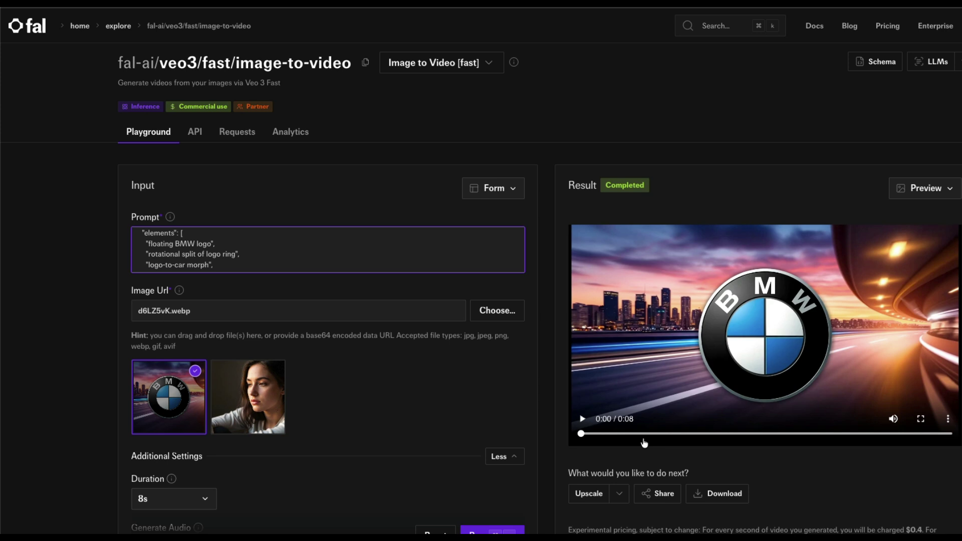
left_click_drag(640, 432, 574, 441)
left_click(581, 419)
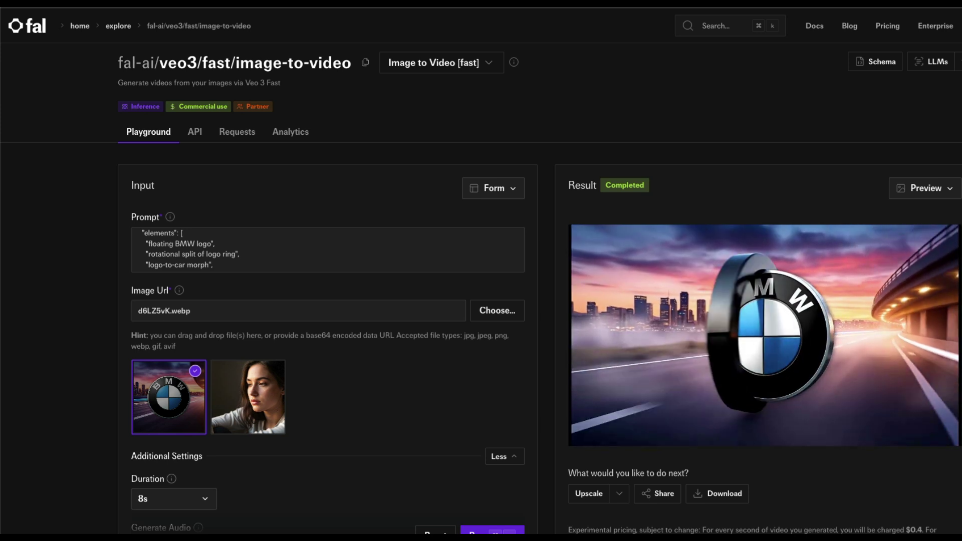
scroll(889, 294, "down", 5)
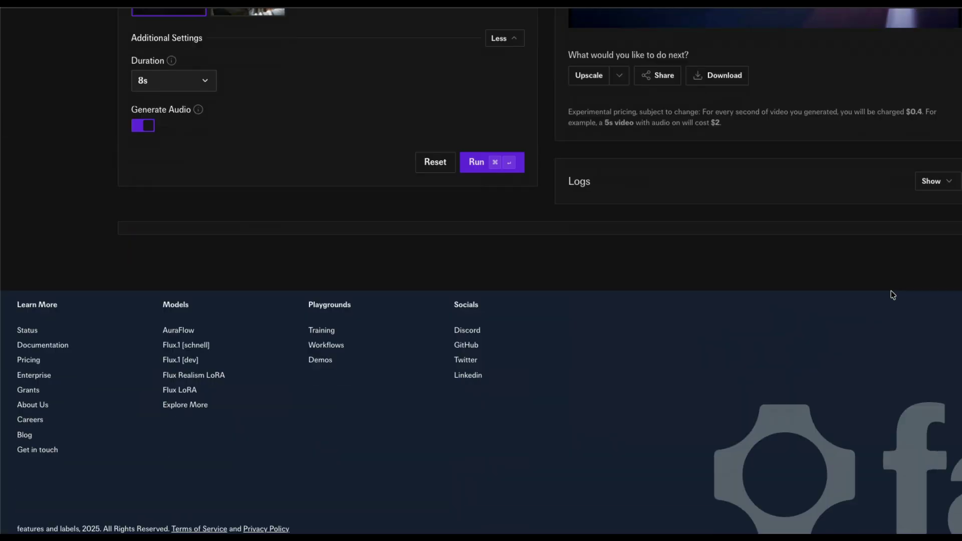
scroll(889, 294, "up", 5)
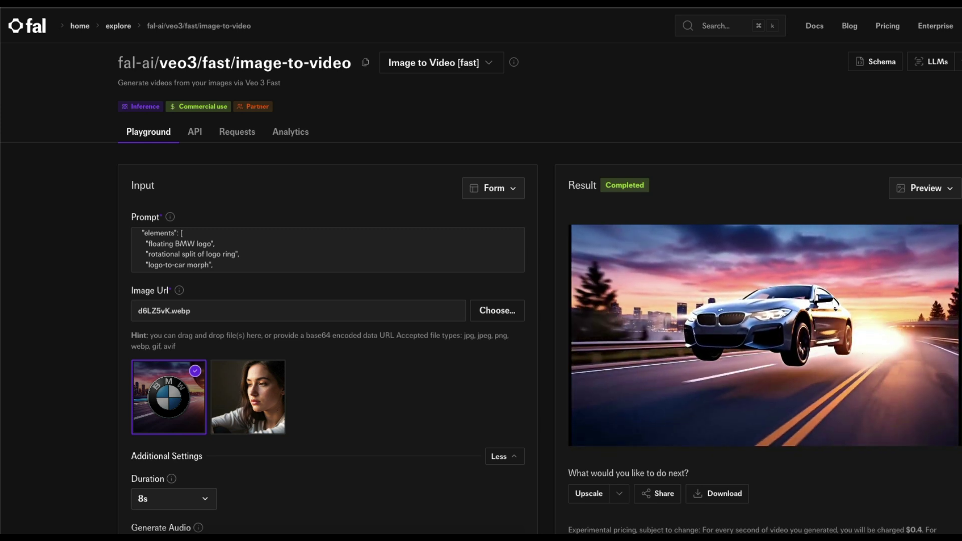
scroll(761, 428, "down", 2)
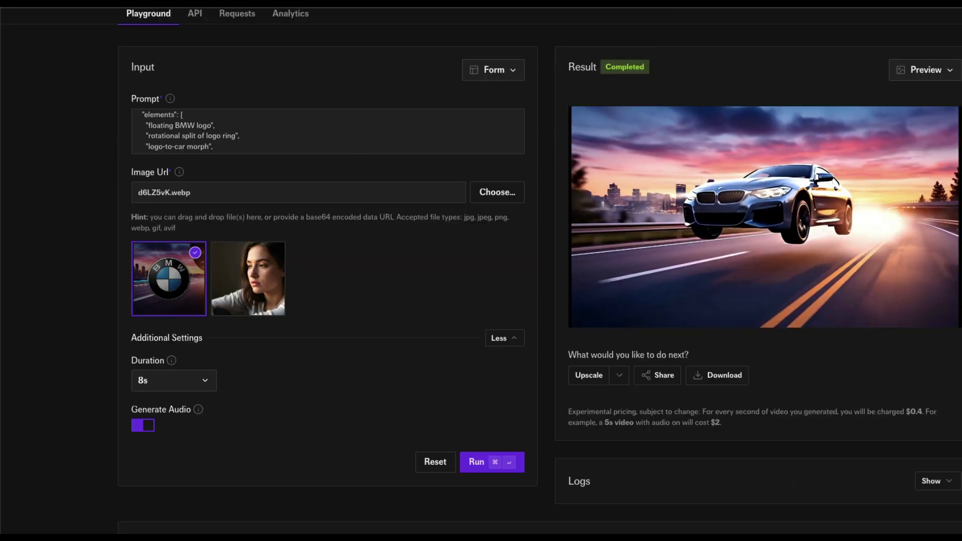
scroll(481, 301, "up", 2)
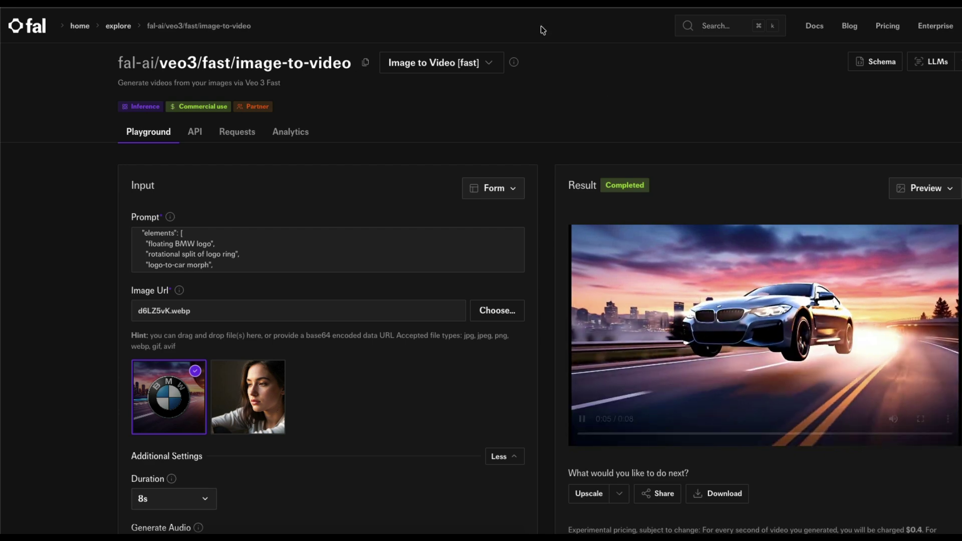
Duplicate the fal tab and open Google Images in a new tab
right_click(534, 8)
left_click(580, 77)
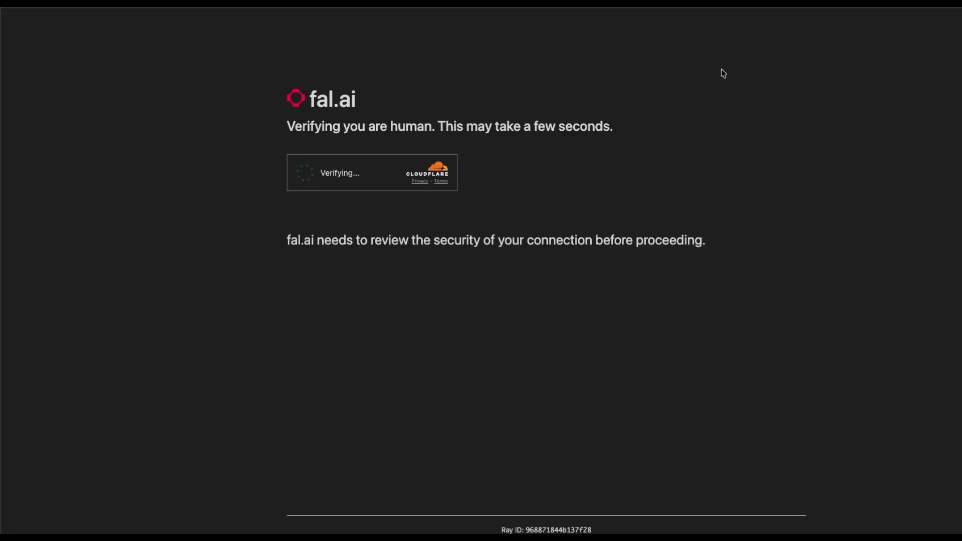
key("ctrl+t")
type("i")
key("Return")
type("chi")
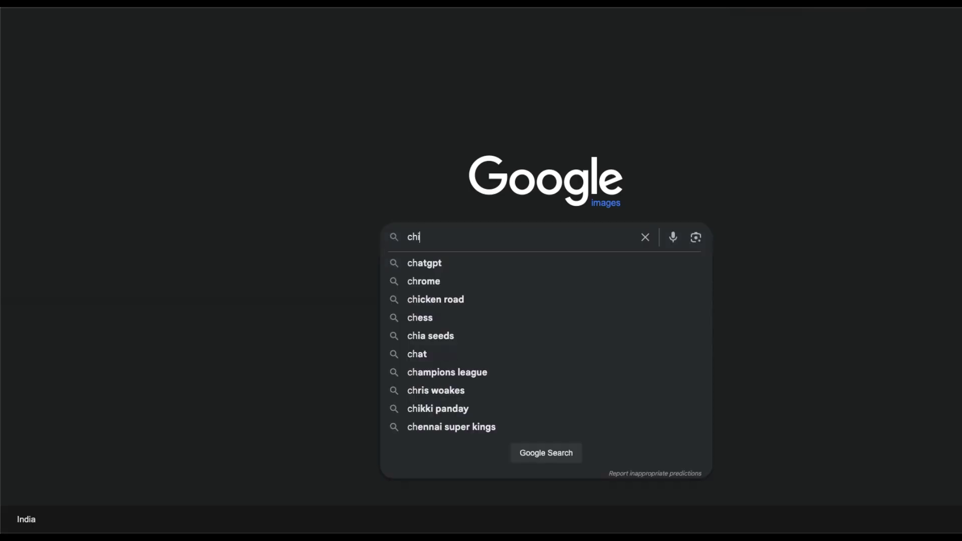
type("mpa")
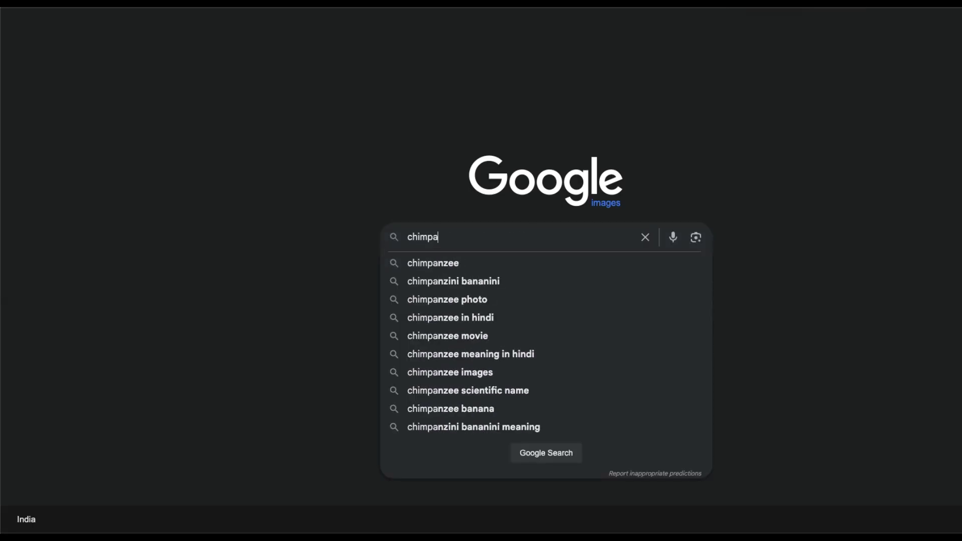
Search images for 'stormtrooper' and preview Polygon's First Order Stormtrooper picture
key("Down")
key("ctrl+a")
type("stormtrooper")
key("Return")
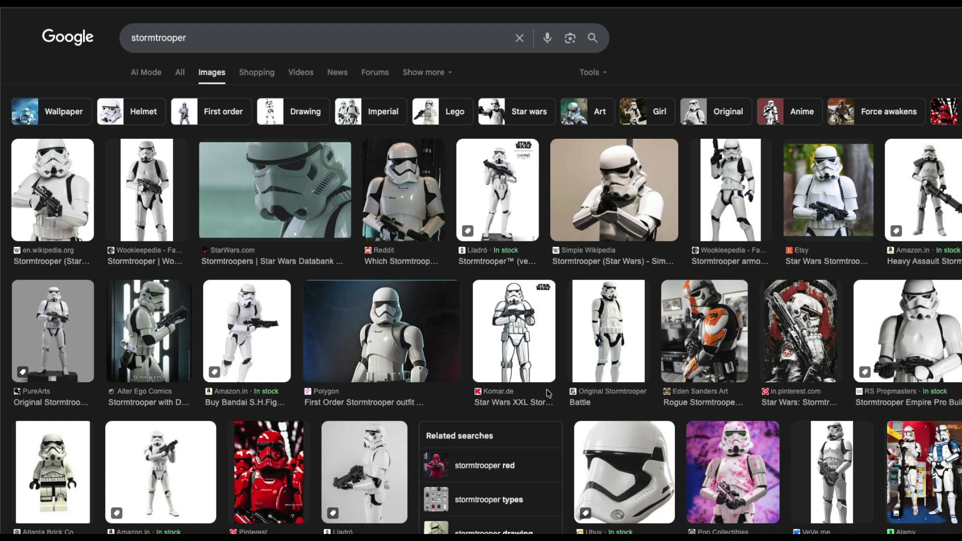
left_click(381, 331)
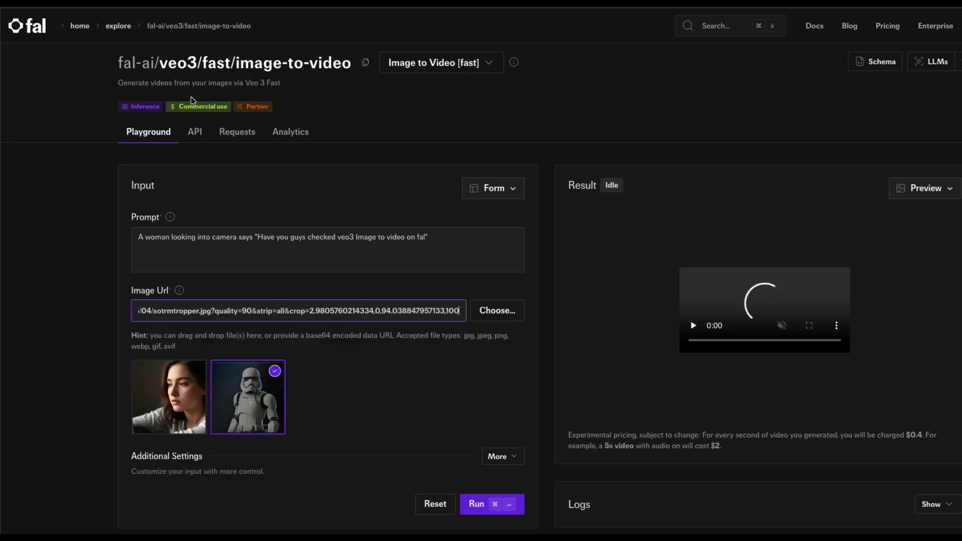
Commit the Stormtrooper image URL, replace 'woman' and the spoken line, and fix prompt typos
left_click(387, 403)
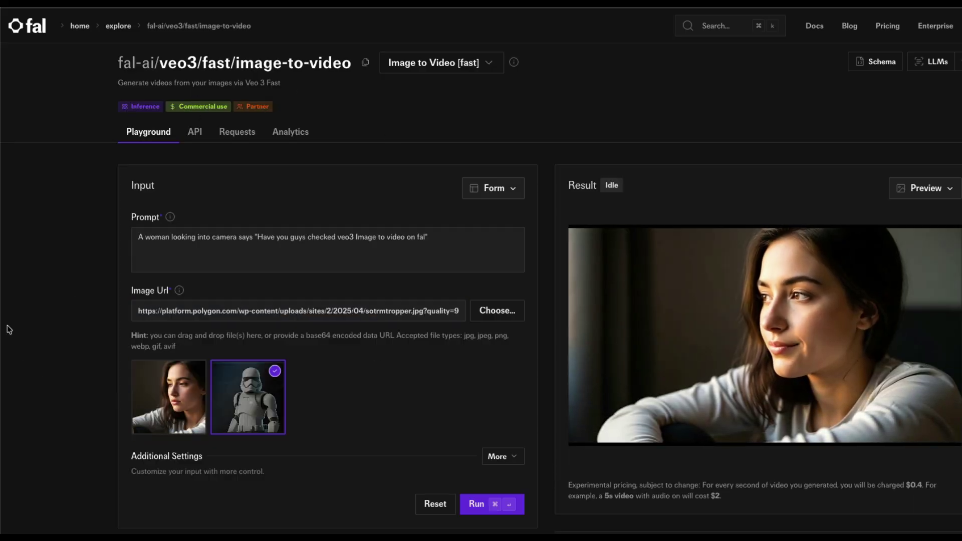
double_click(154, 237)
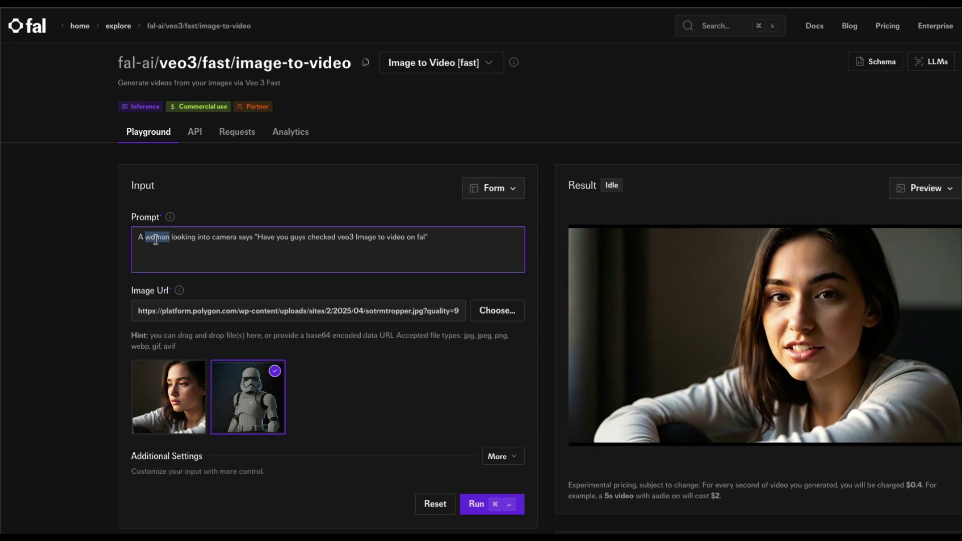
type("man")
left_click_drag(248, 238, 457, 303)
type("t ridu")
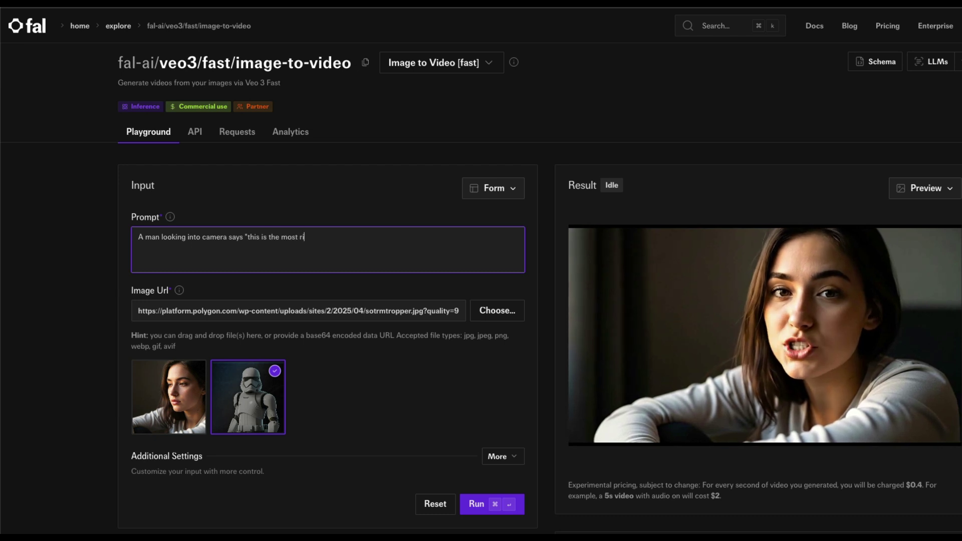
type("lous ")
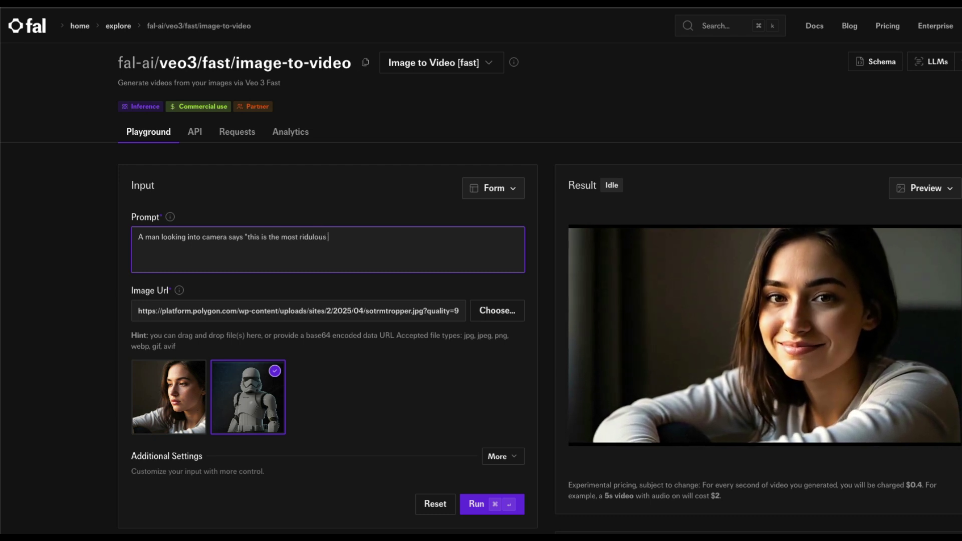
type("thing i've ever seen.")
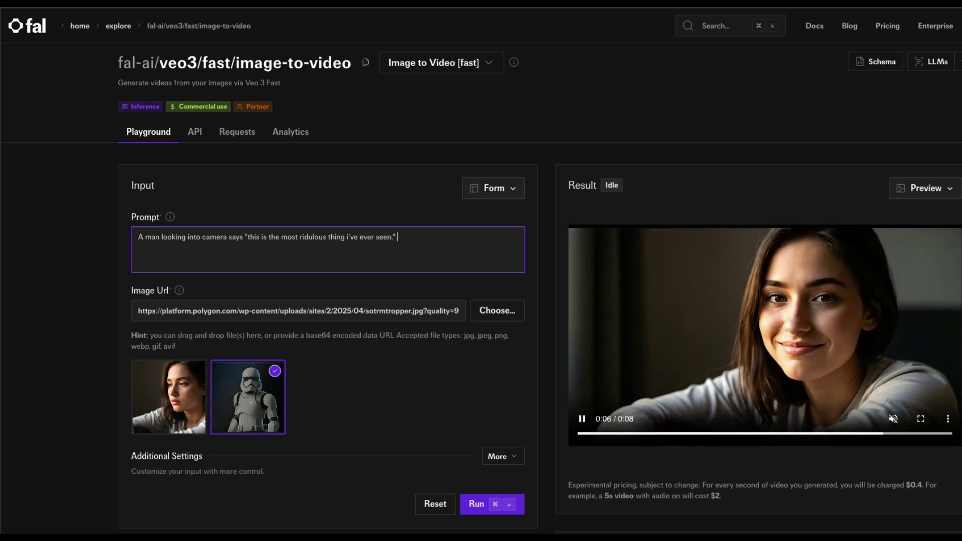
type("n the camera ")
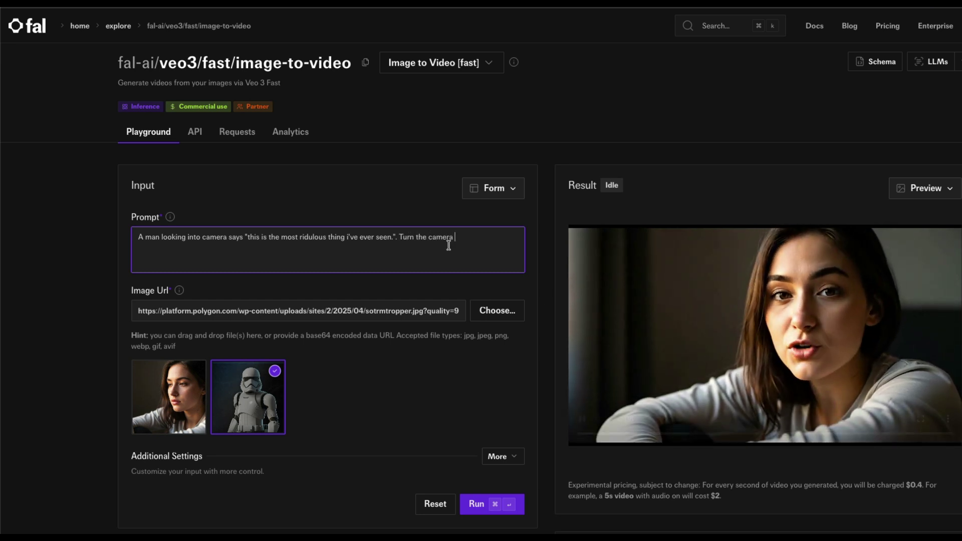
key("BackSpace")
key("BackSpace")
key("BackSpace")
key("BackSpace")
key("BackSpace")
key("BackSpace")
key("BackSpace")
type("scene imm")
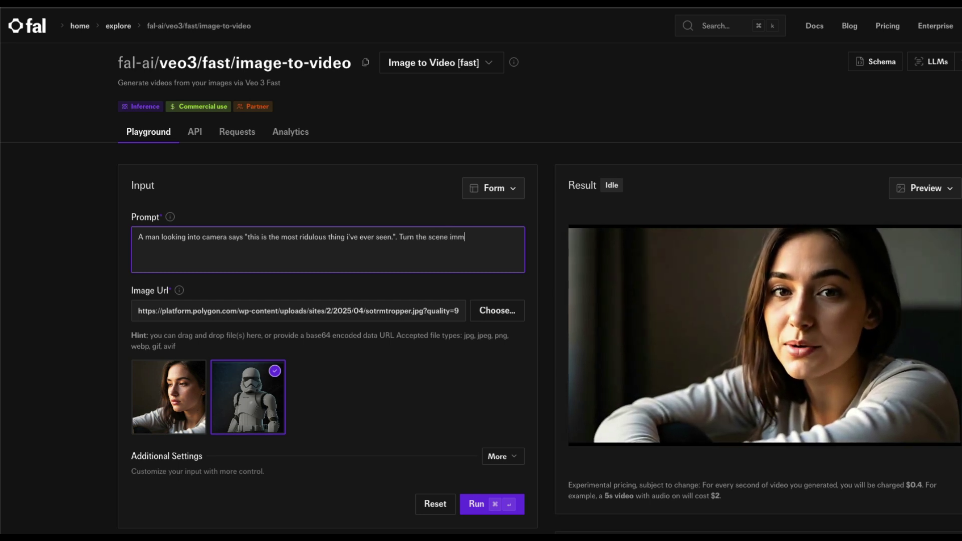
type("o an apocaly")
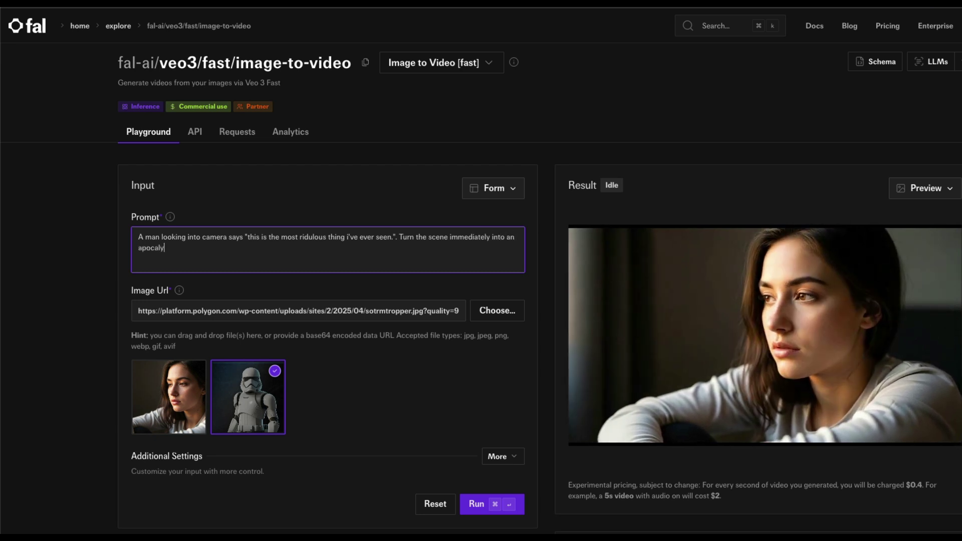
type("ptic blat")
key("BackSpace")
type("st!")
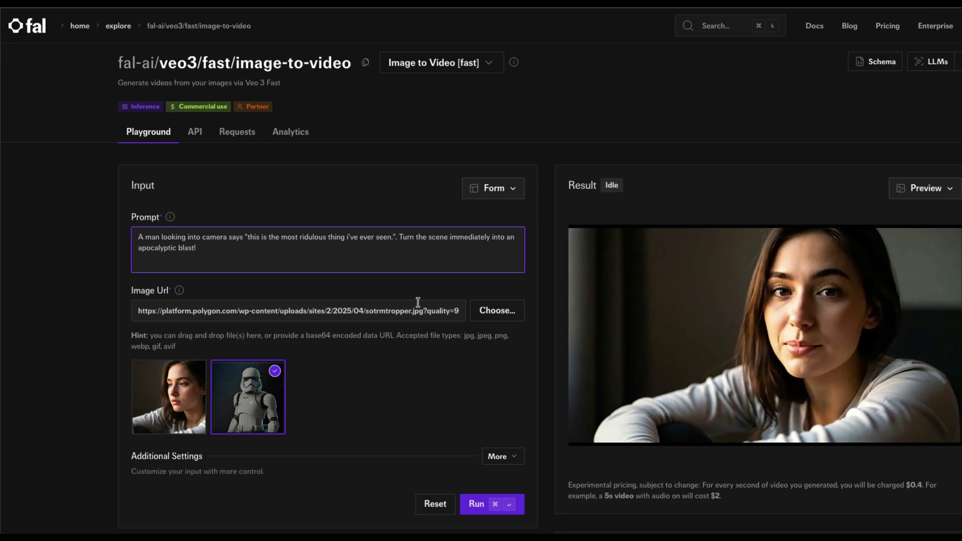
Run generation and wait for the completed 8-second Stormtrooper video
left_click(504, 505)
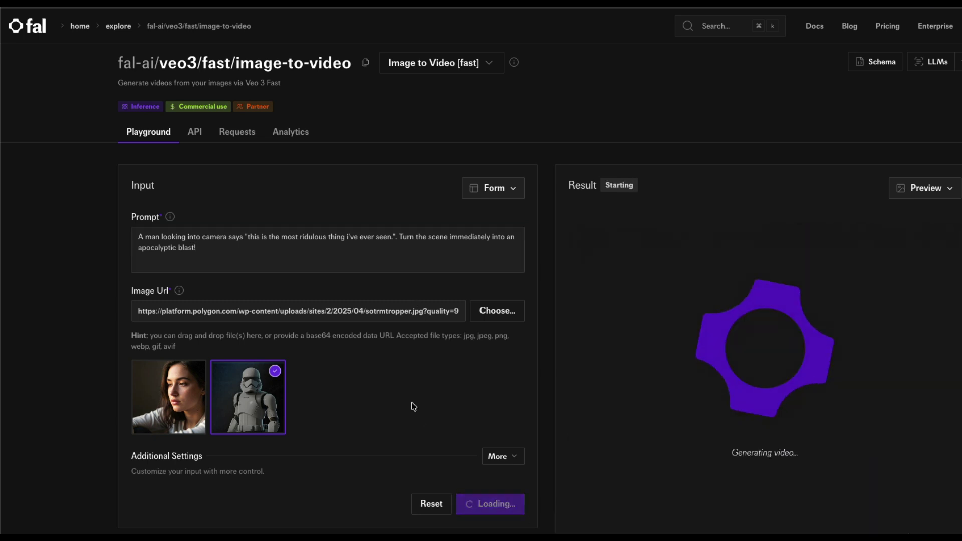
scroll(350, 321, "down", 3)
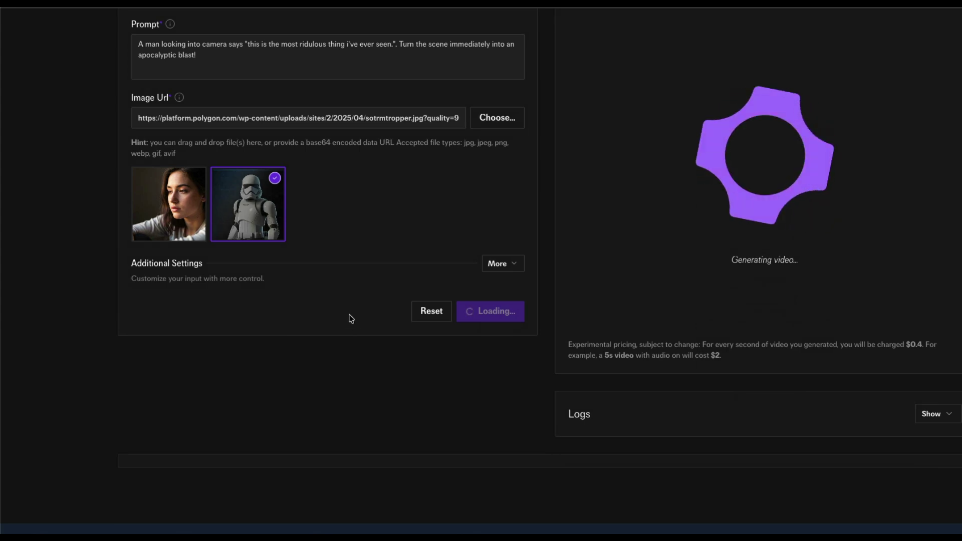
scroll(349, 319, "up", 3)
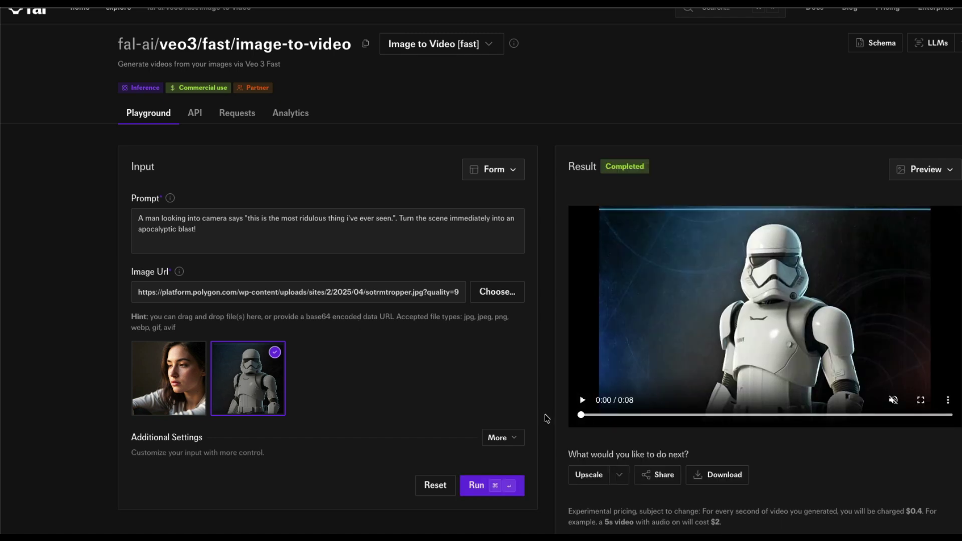
Unmute the Stormtrooper clip, play it, then pause it
left_click(895, 403)
left_click(582, 401)
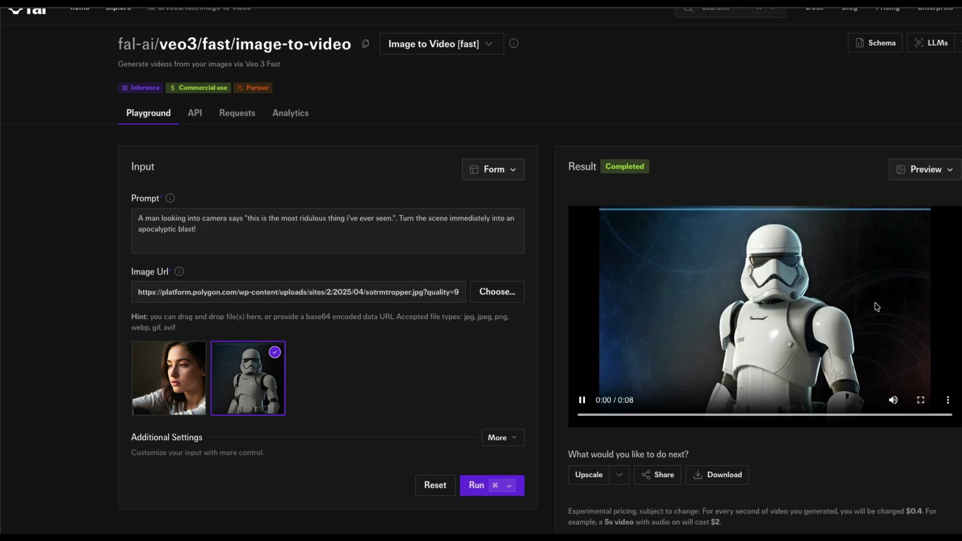
left_click(873, 307)
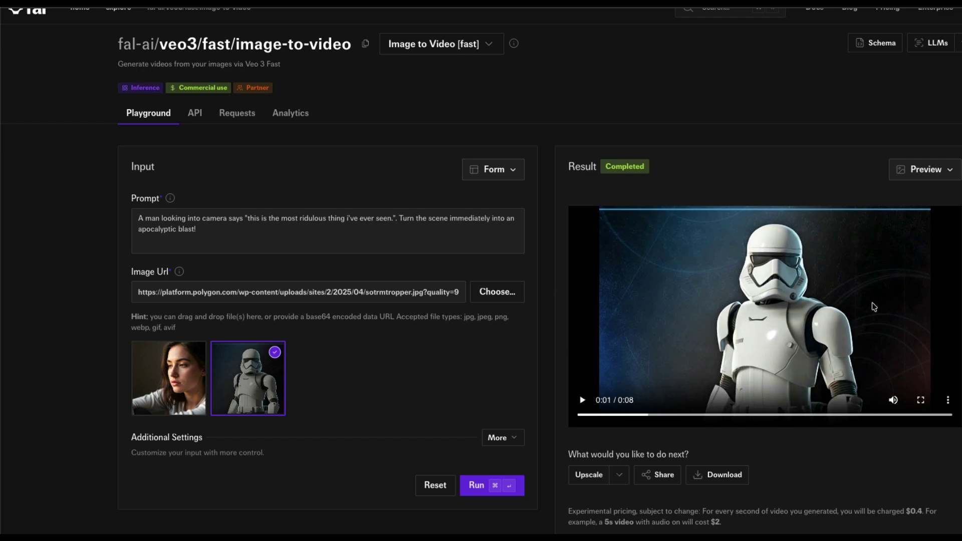